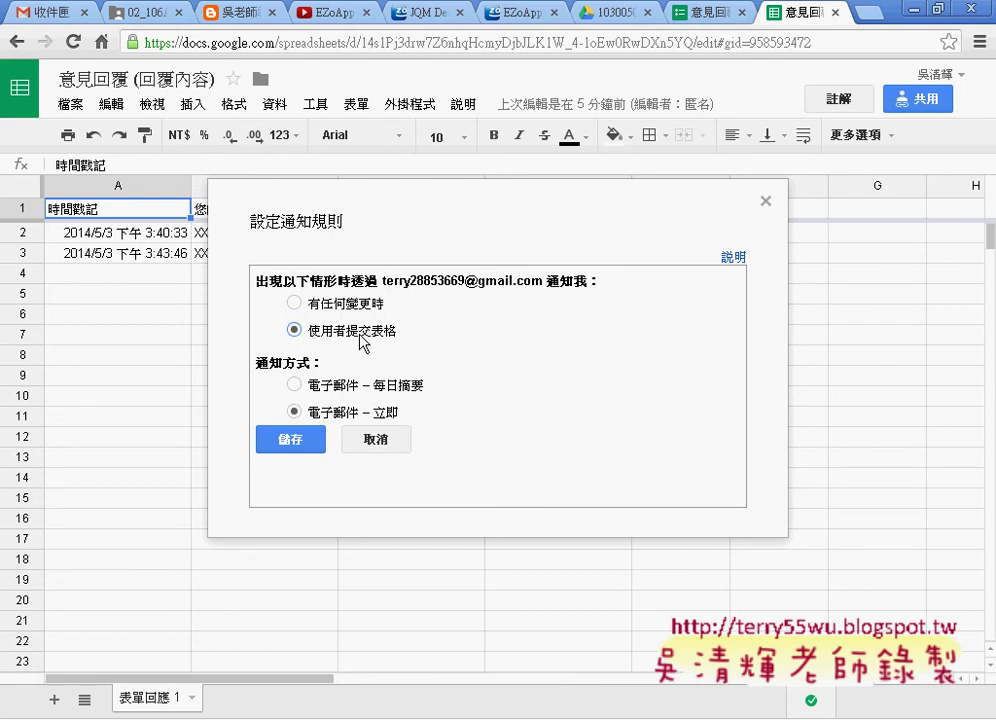
Step: Dismiss the notification rules, check the file types Drive can create in folder 10300503, and switch to the 意見回覆 form
left_click(765, 202)
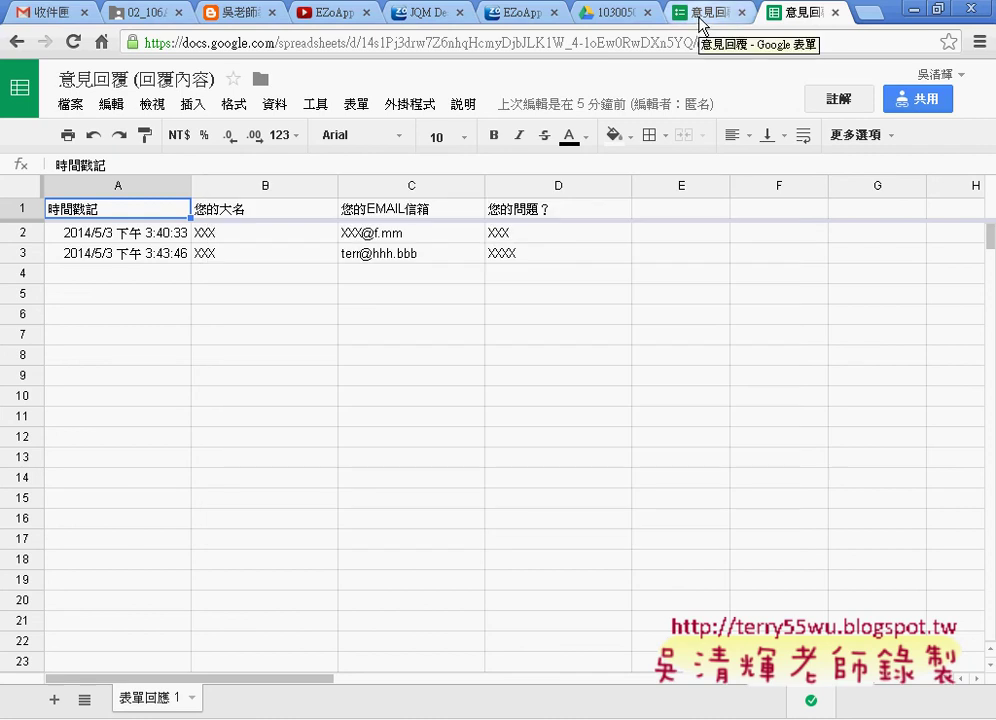
left_click(615, 16)
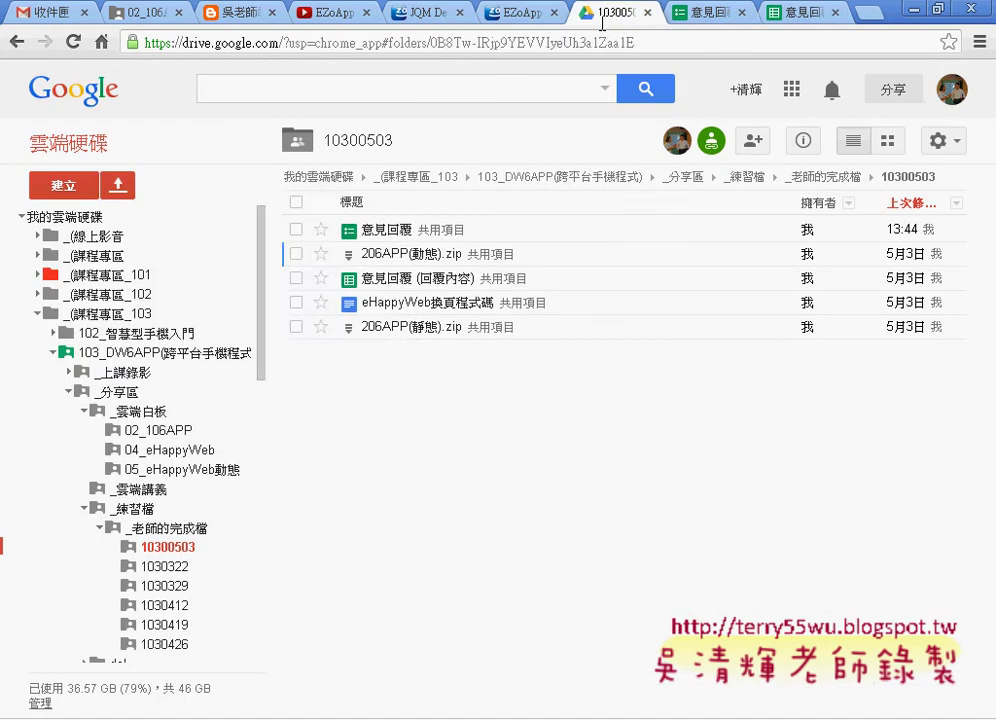
left_click(56, 190)
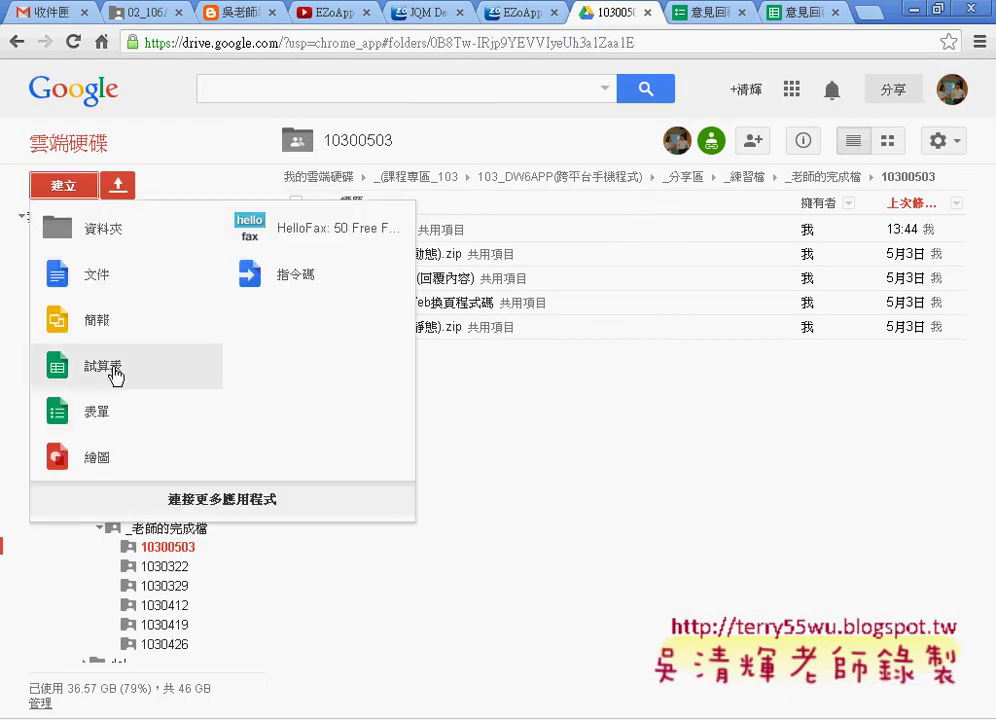
left_click(706, 13)
left_click(718, 281)
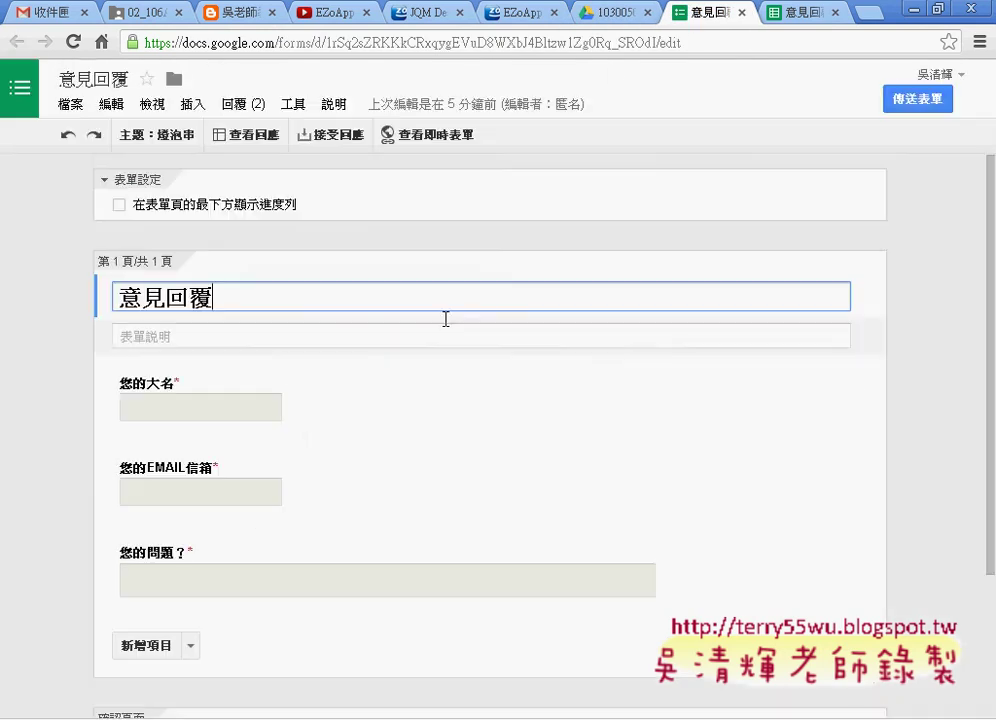
Step: Examine the 您的大名 question's settings, including its available answer types and the required-question option
scroll(215, 276, "down", 2)
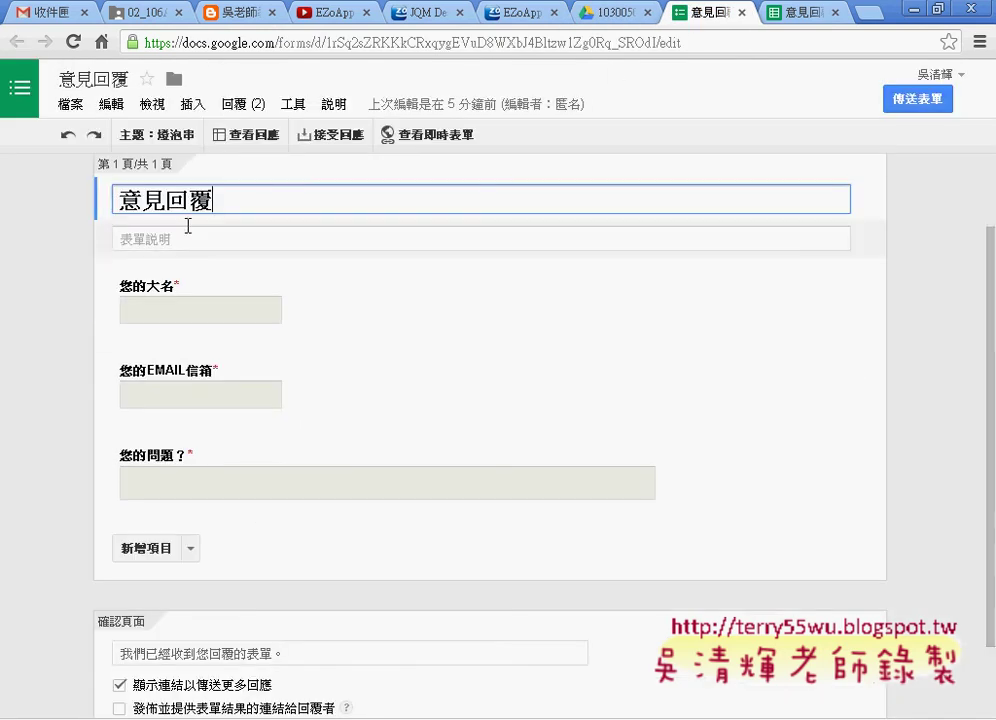
left_click(179, 244)
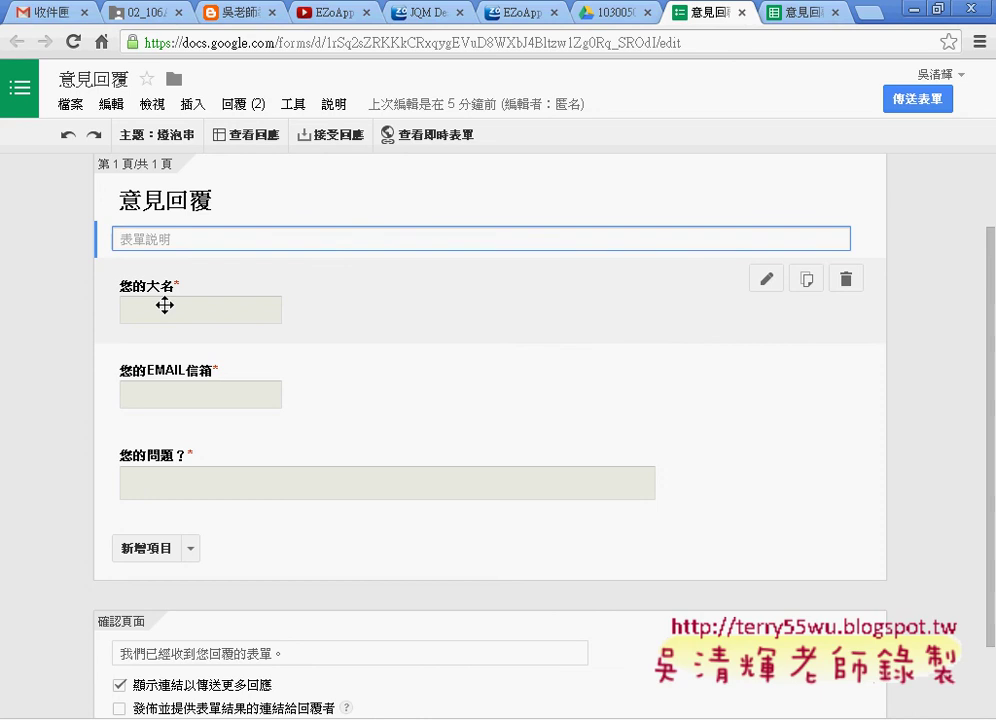
left_click(764, 279)
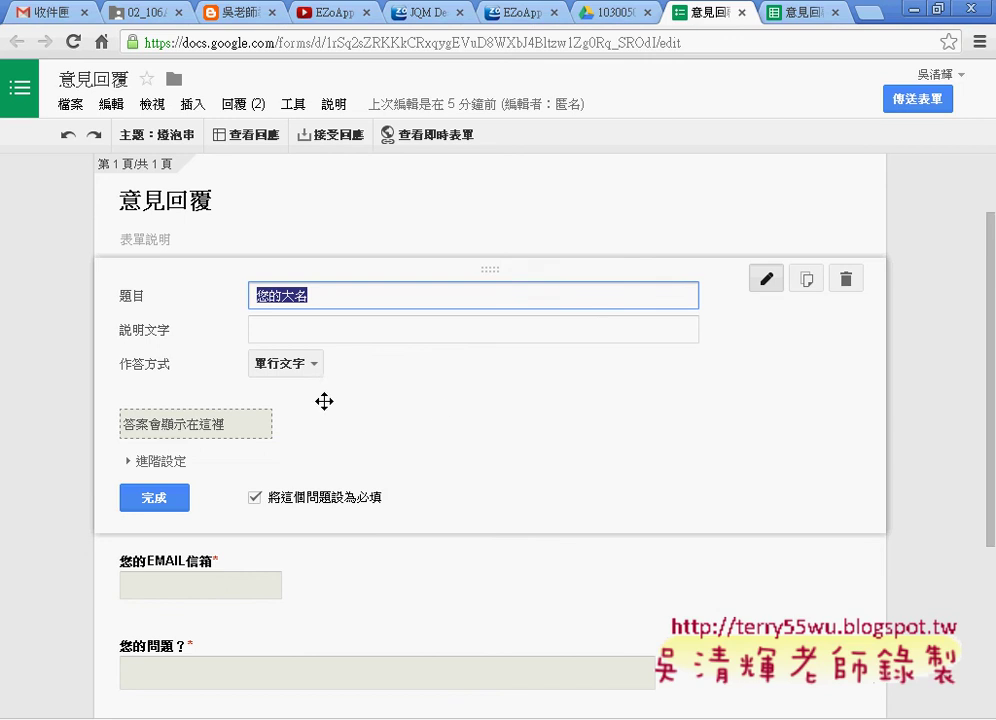
left_click(300, 370)
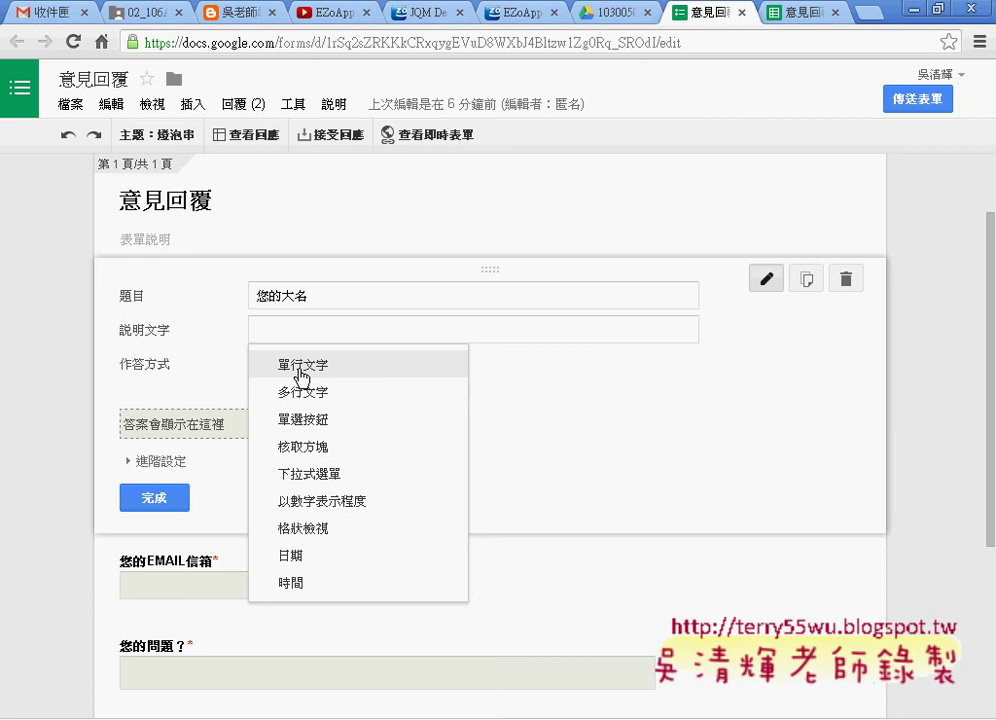
left_click(146, 505)
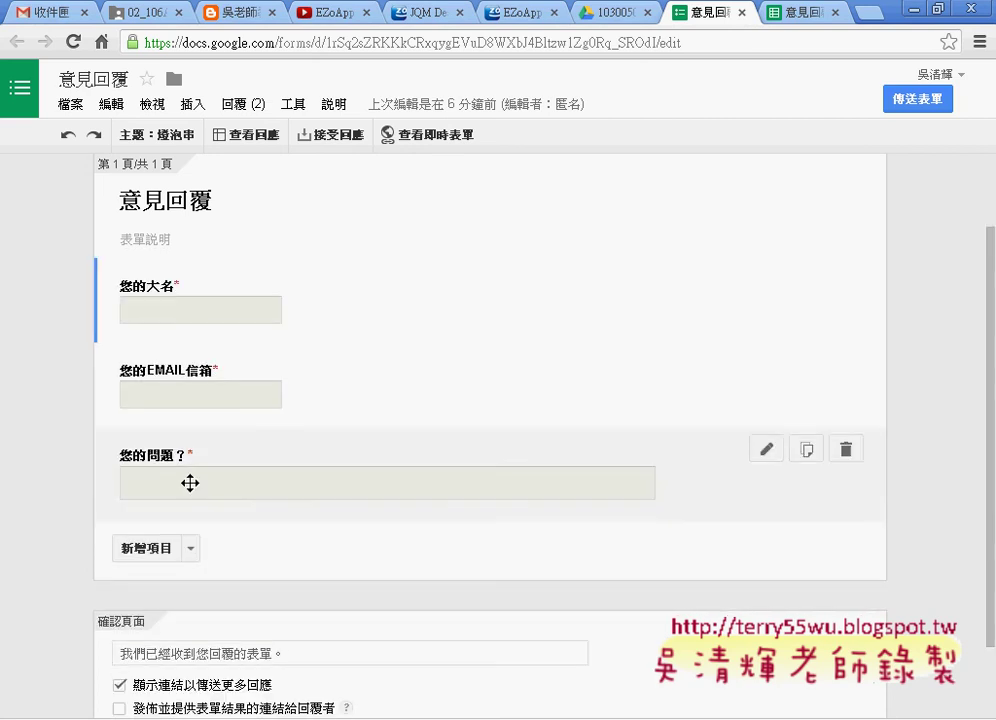
left_click(766, 281)
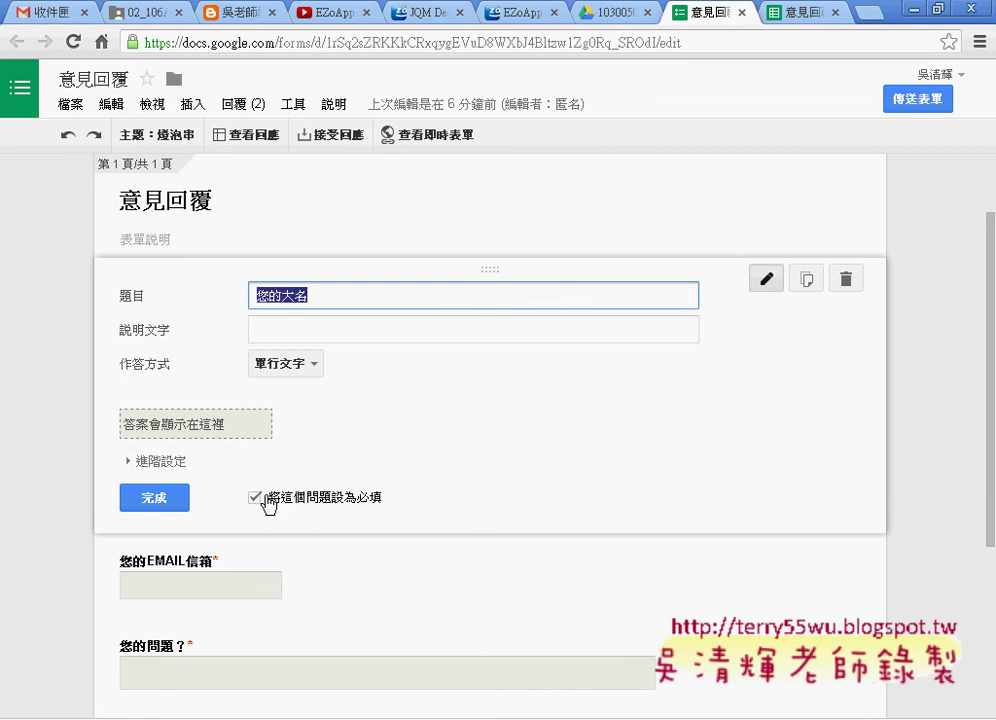
Step: Examine the 您的EMAIL信箱 question's advanced data validation settings and close the question editor
scroll(575, 505, "down", 1)
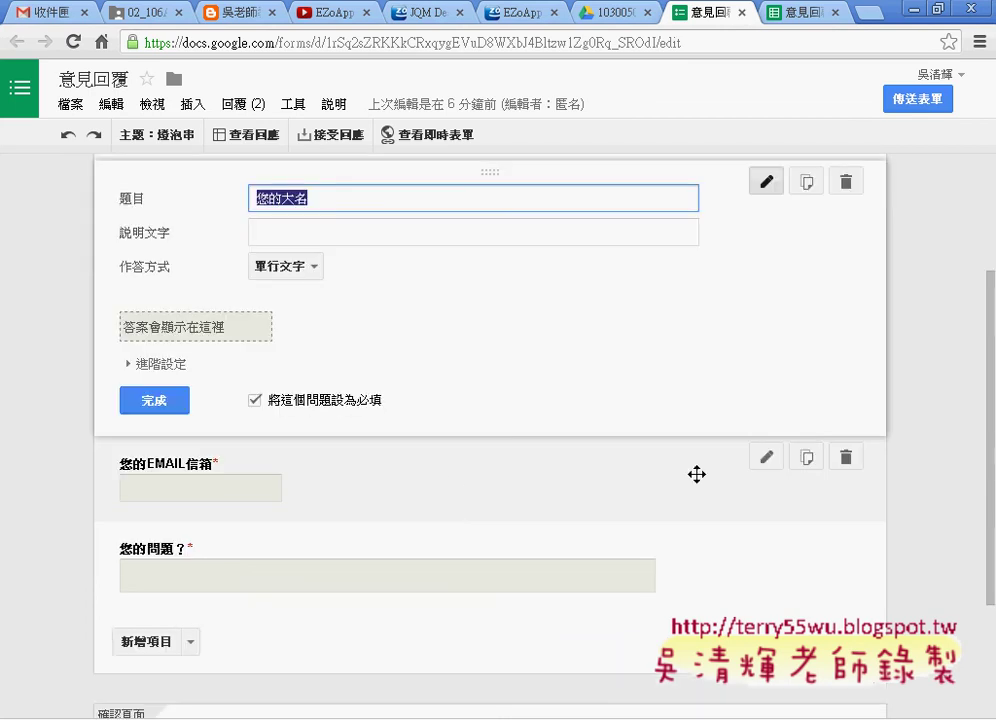
left_click(766, 460)
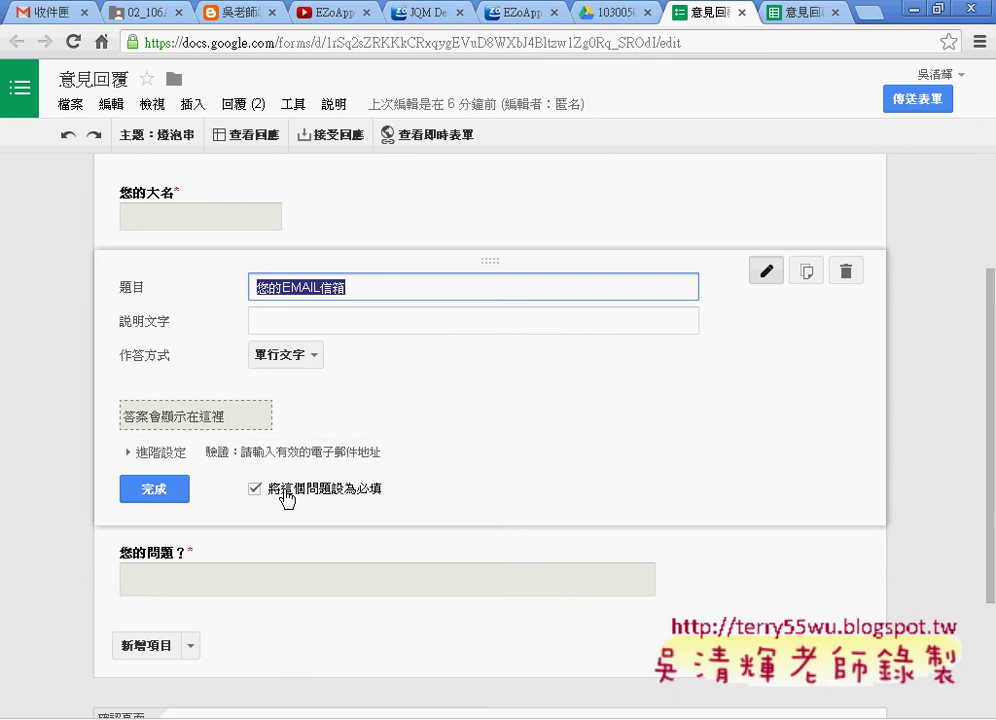
left_click(130, 451)
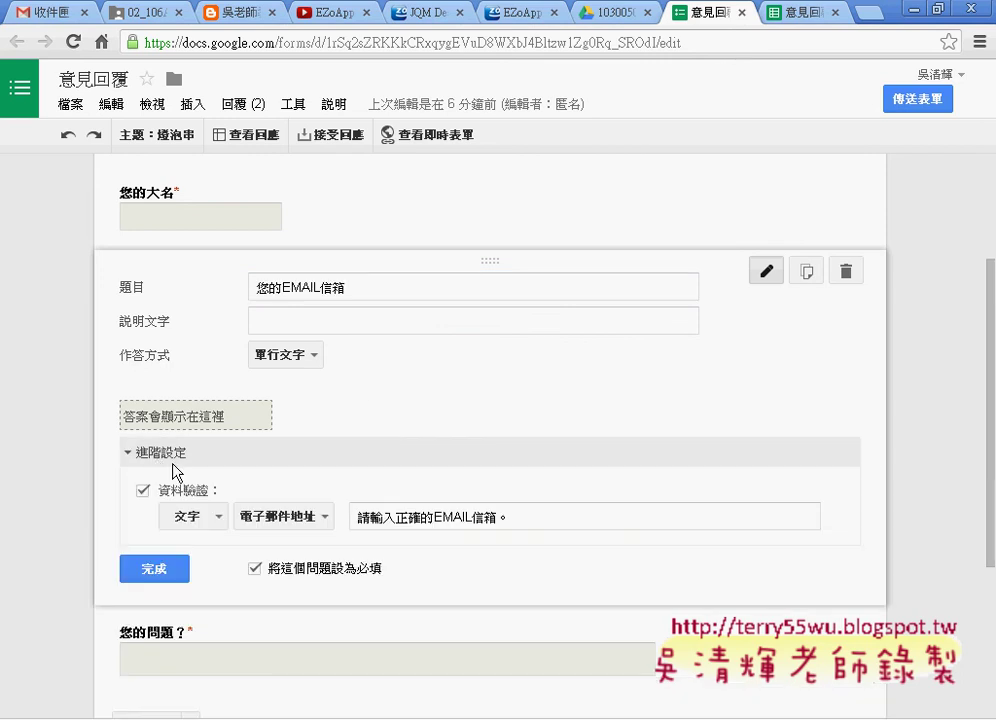
mouse_move(470, 550)
left_mouse_down()
mouse_move(160, 540)
mouse_move(84, 458)
mouse_move(522, 440)
mouse_move(684, 505)
mouse_move(478, 545)
left_mouse_up()
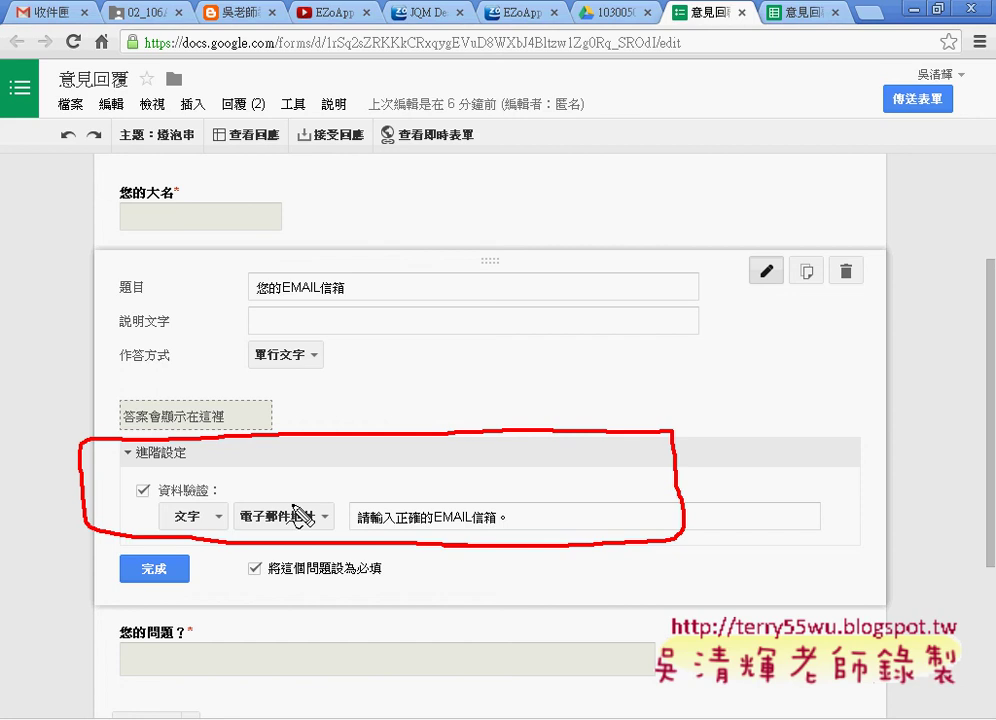
mouse_move(18, 338)
left_mouse_down()
mouse_move(71, 416)
mouse_move(112, 407)
left_mouse_up()
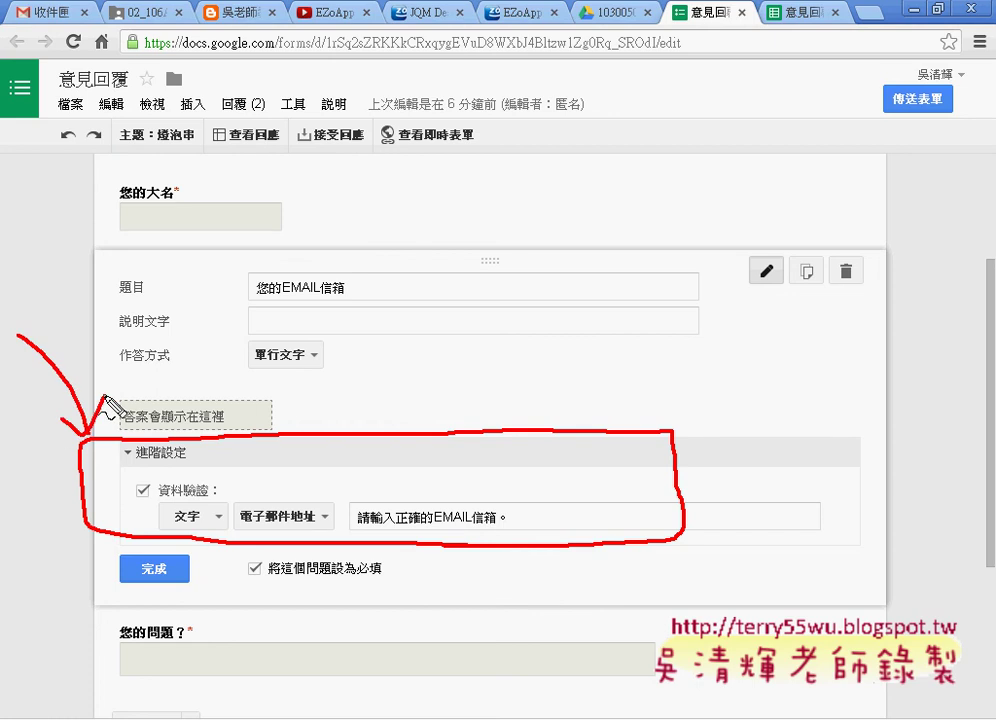
key("Escape")
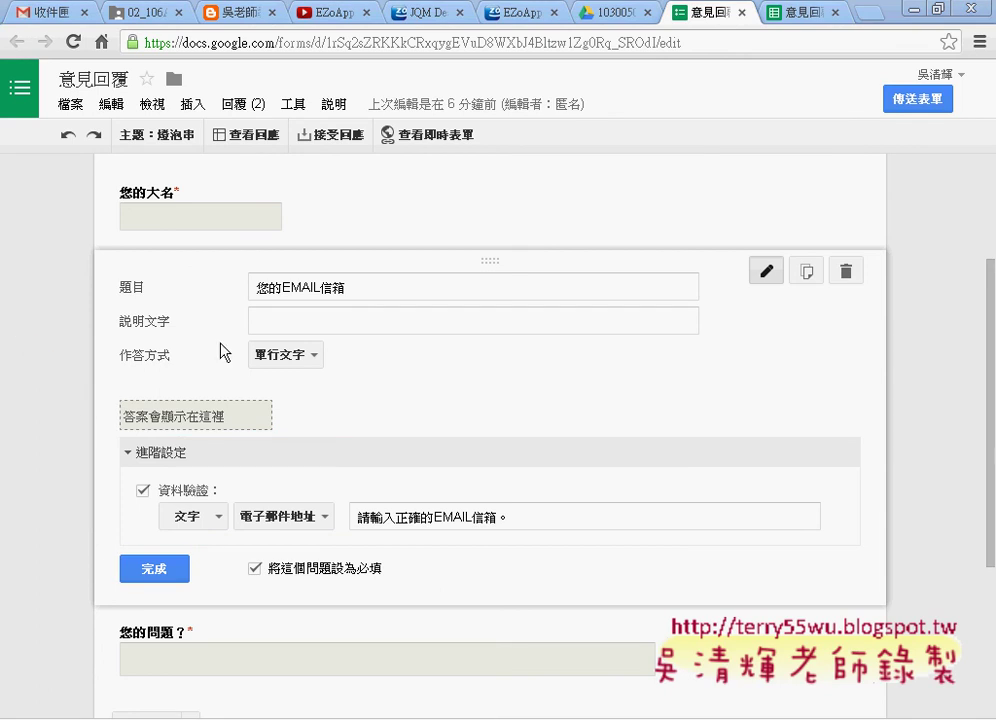
left_click(170, 574)
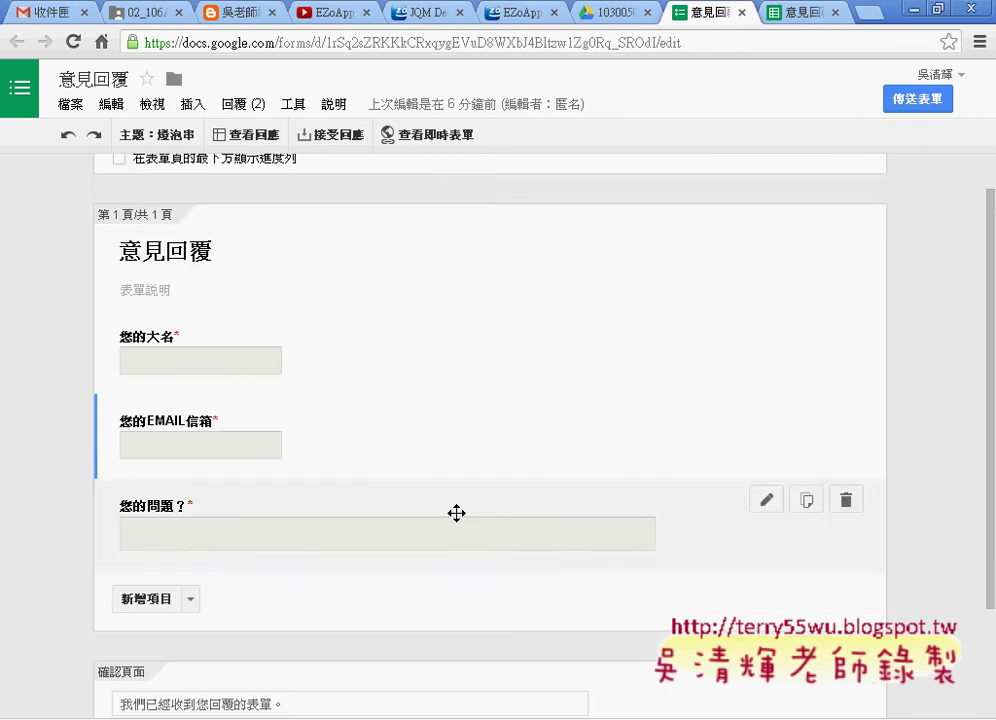
Step: Add text data validation to the 您的問題？ question with a minimum character count (最小字元數) of 10, and finish editing it
scroll(456, 513, "down", 2)
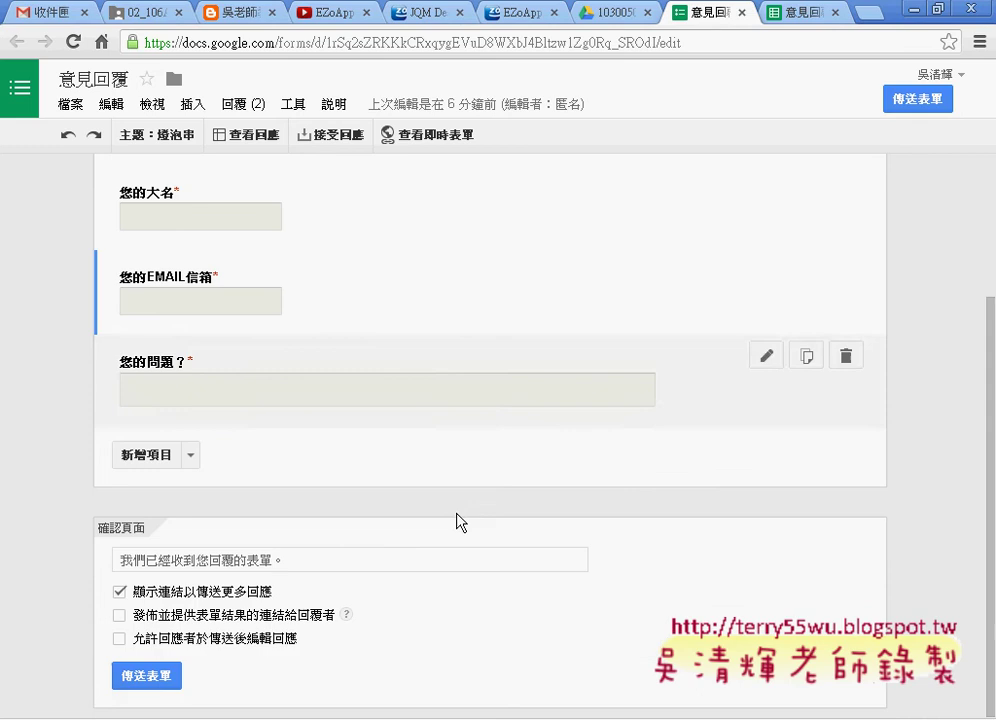
left_click(766, 356)
scroll(700, 400, "down", 1)
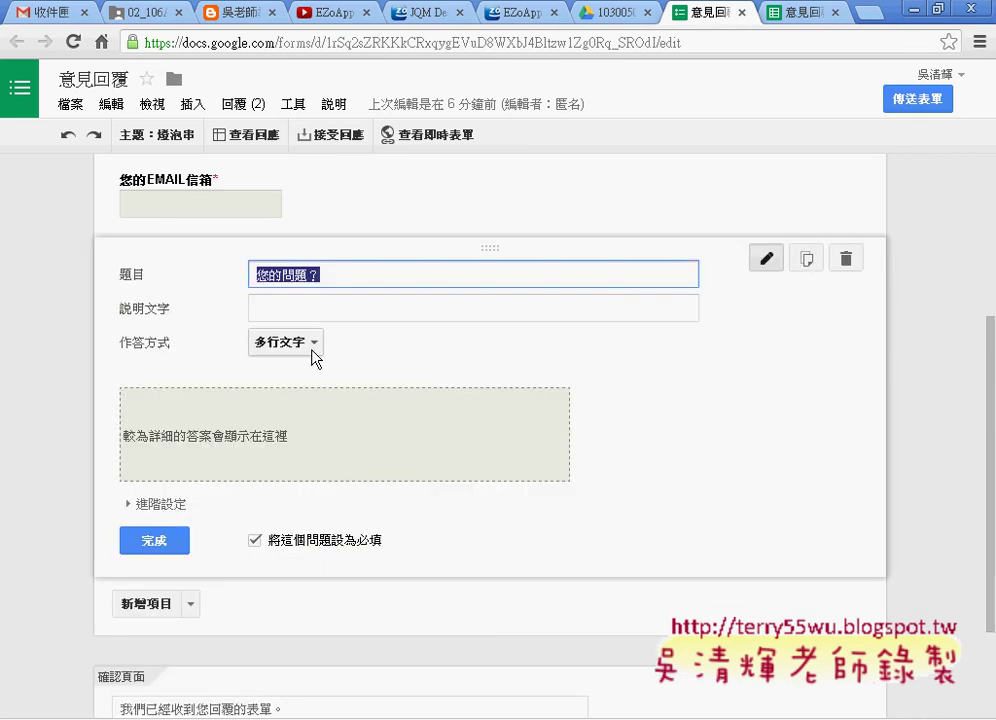
scroll(160, 500, "down", 1)
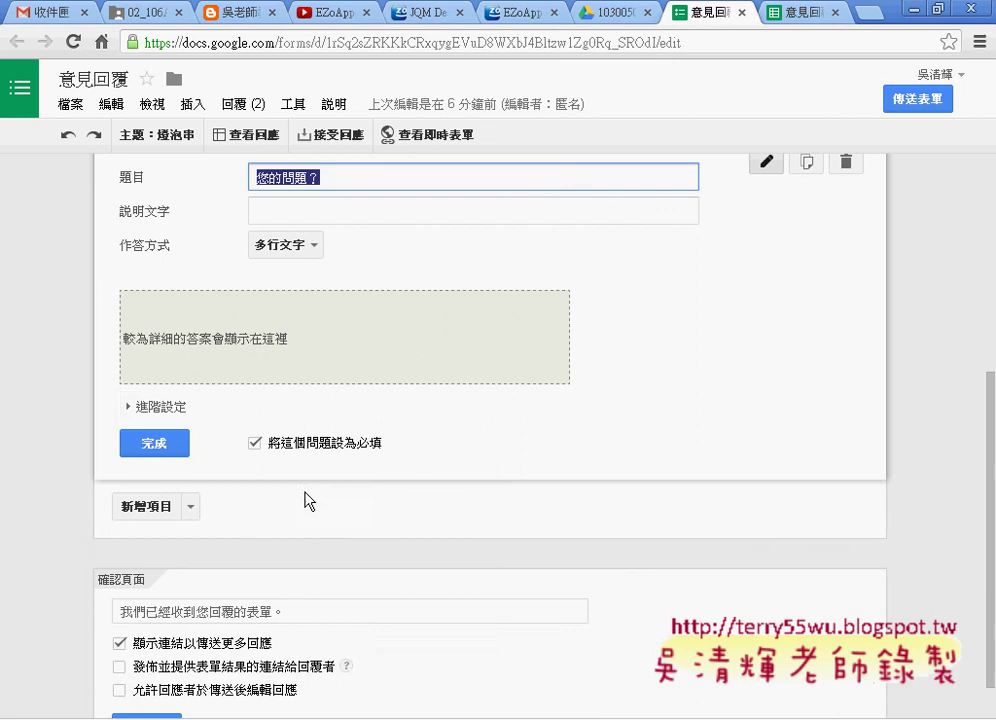
left_click(160, 410)
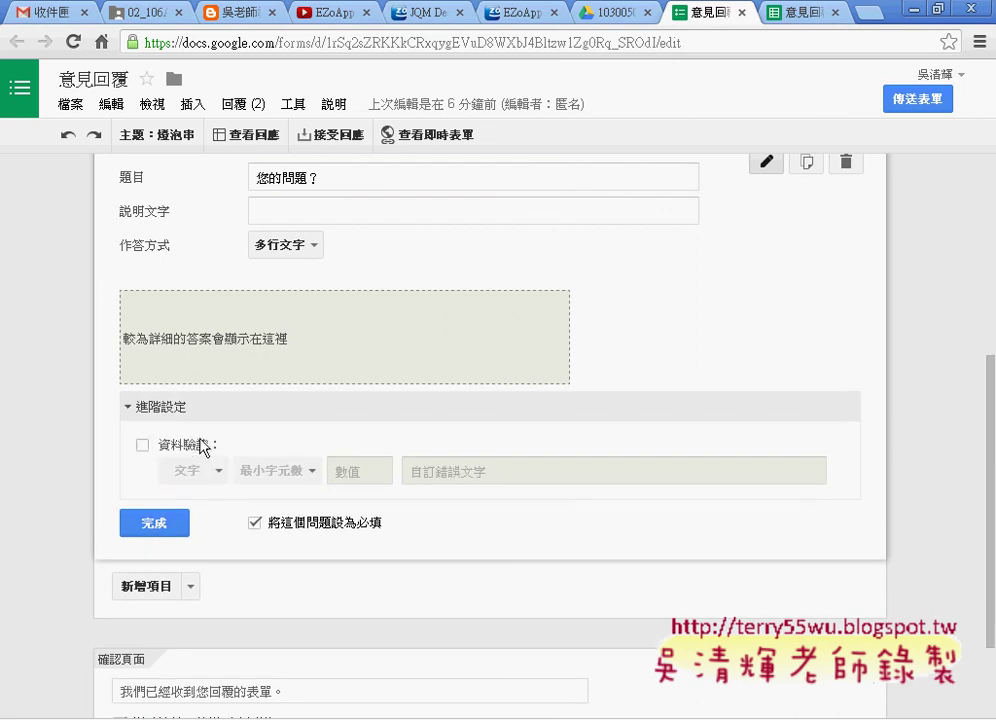
left_click(178, 447)
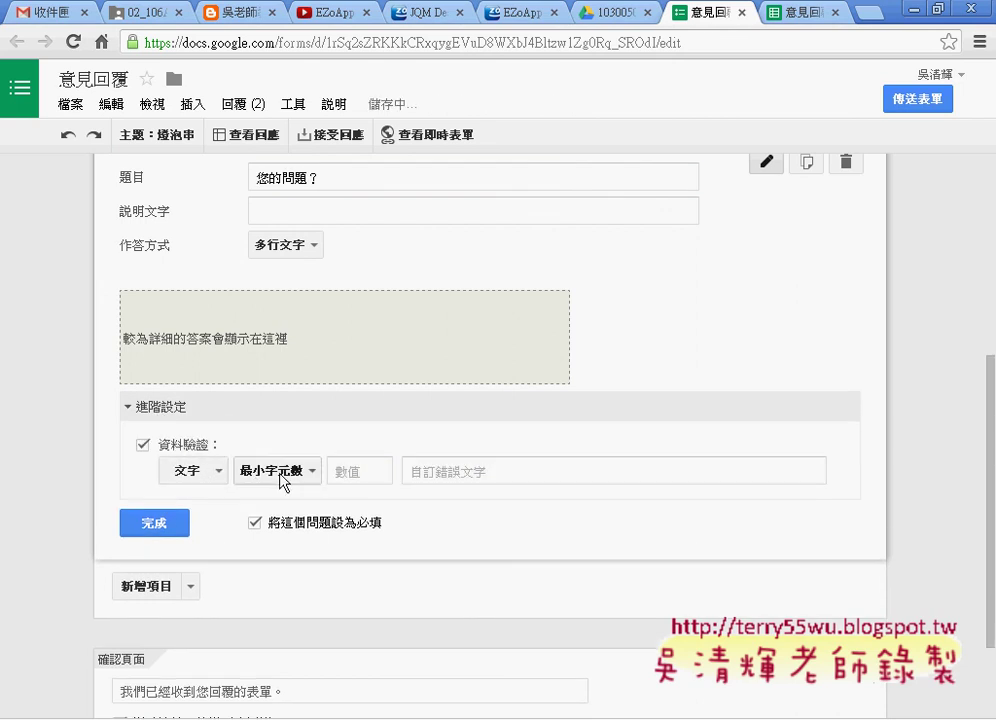
left_click(350, 471)
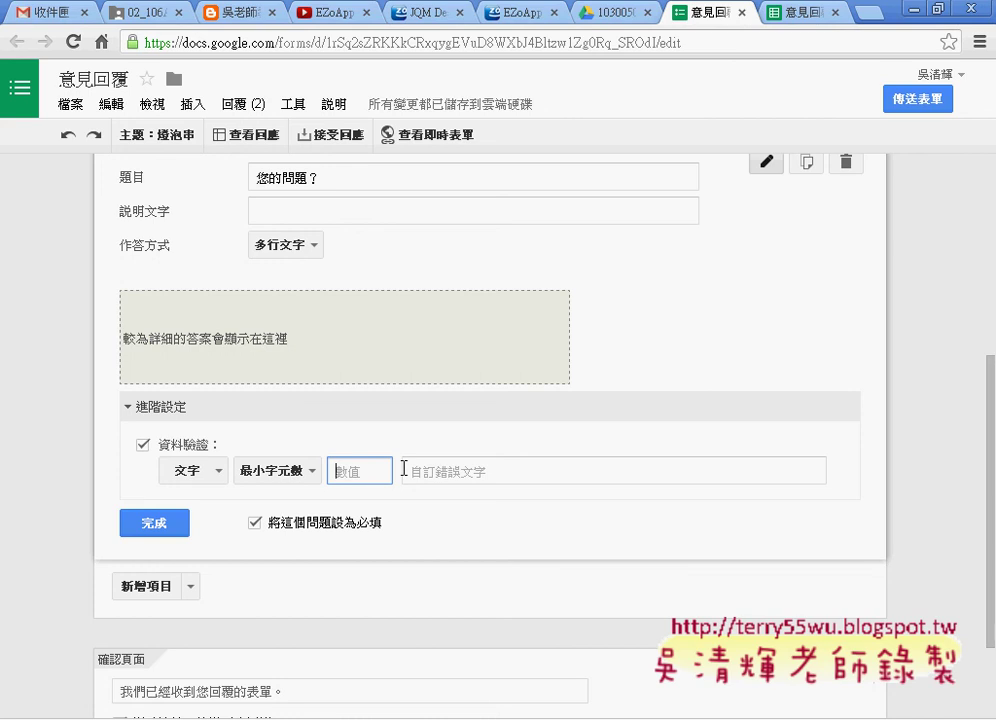
type("10")
left_click(434, 477)
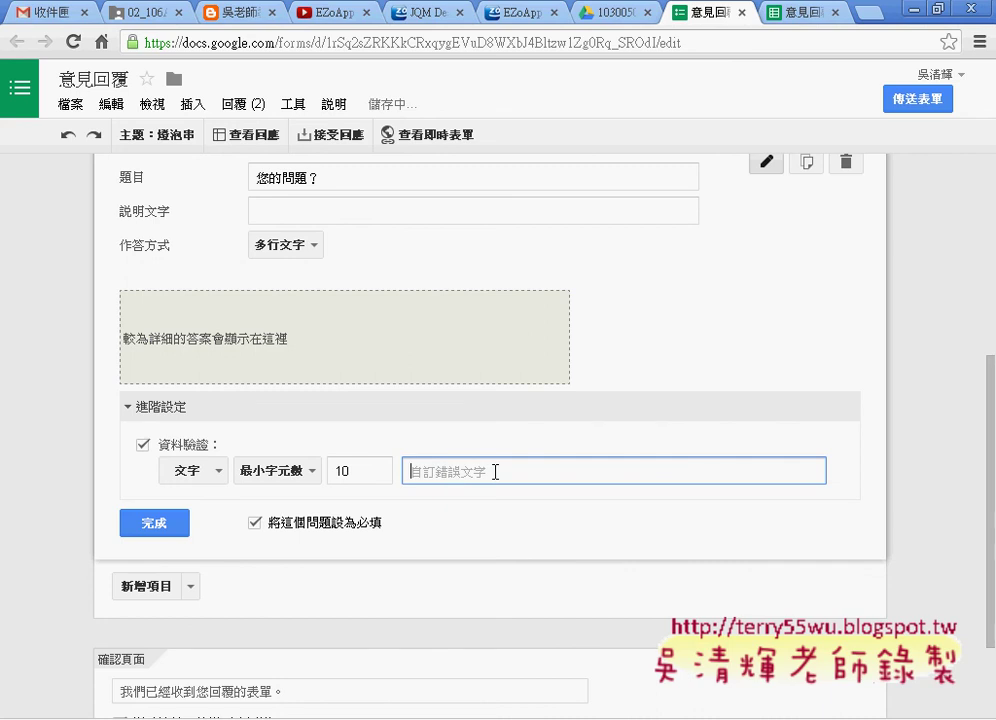
left_click(152, 522)
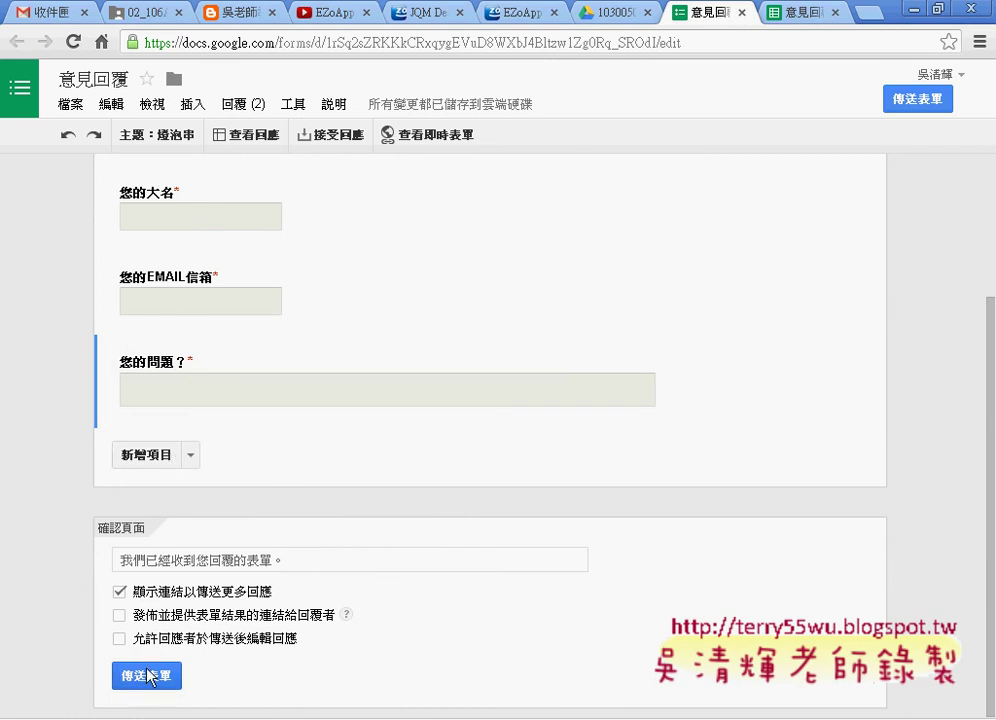
Step: Copy the form's share link from the send-form options and close them
left_click(906, 101)
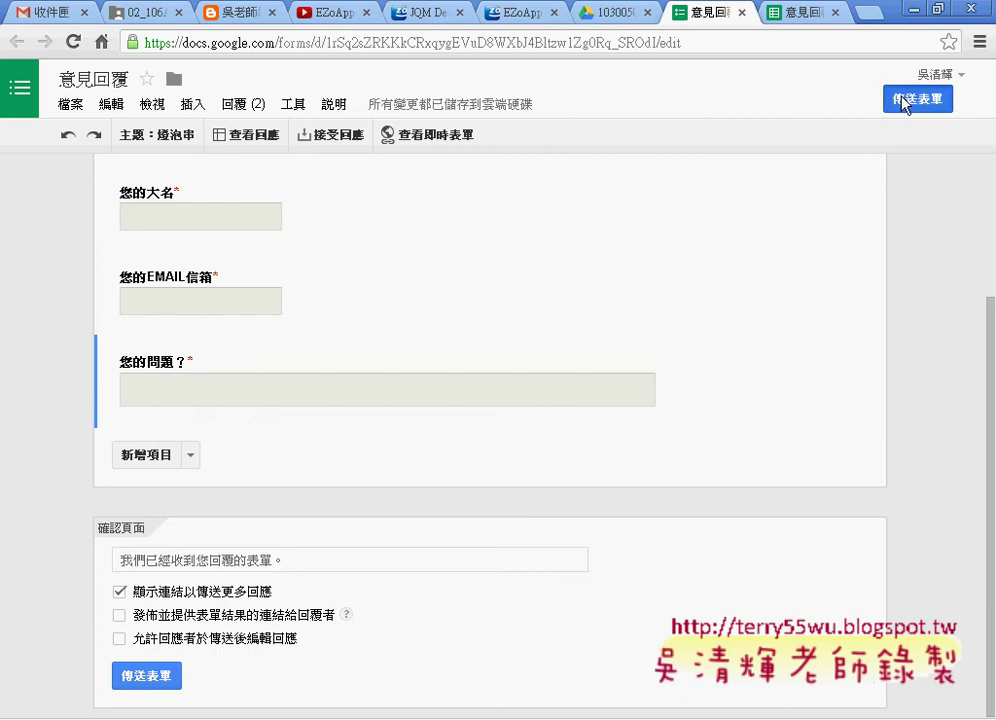
left_click(473, 320)
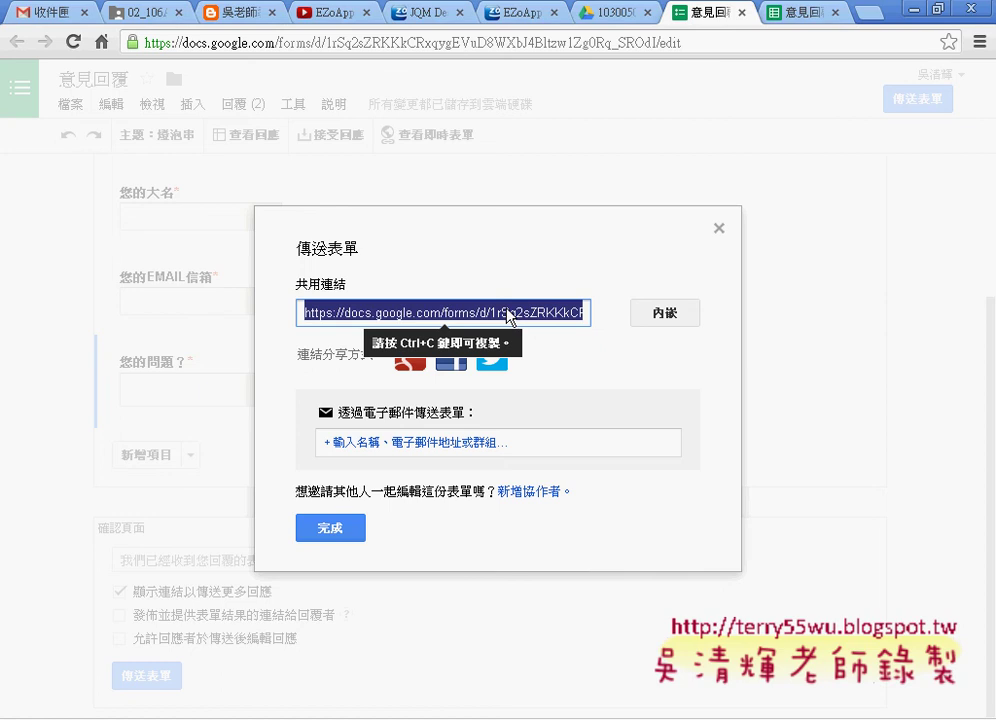
right_click(509, 314)
left_click(553, 384)
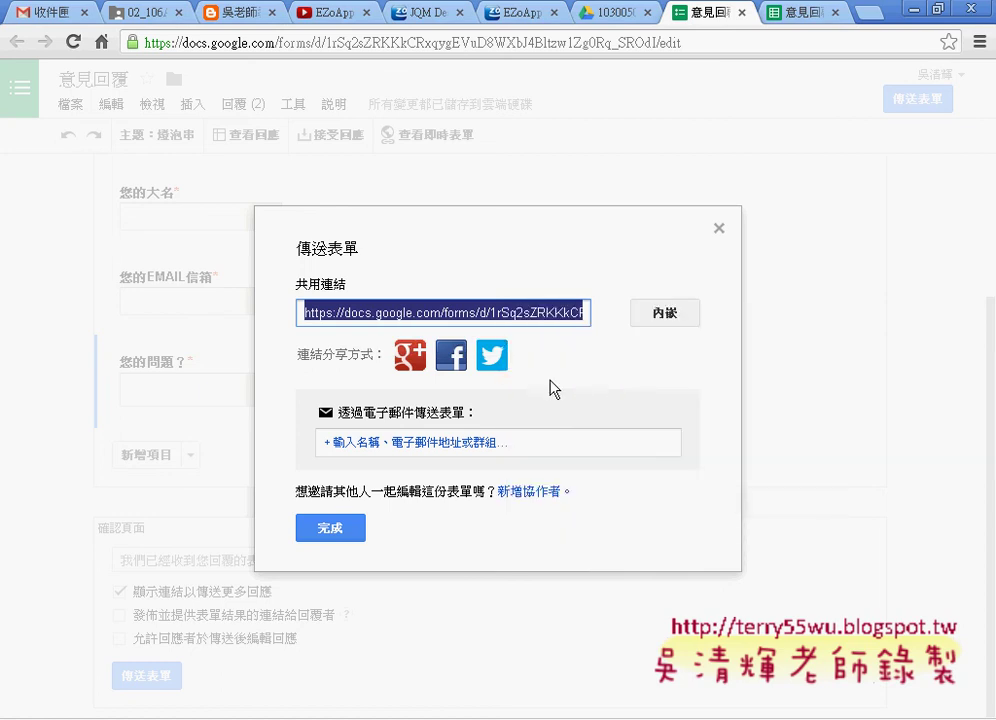
left_click(719, 230)
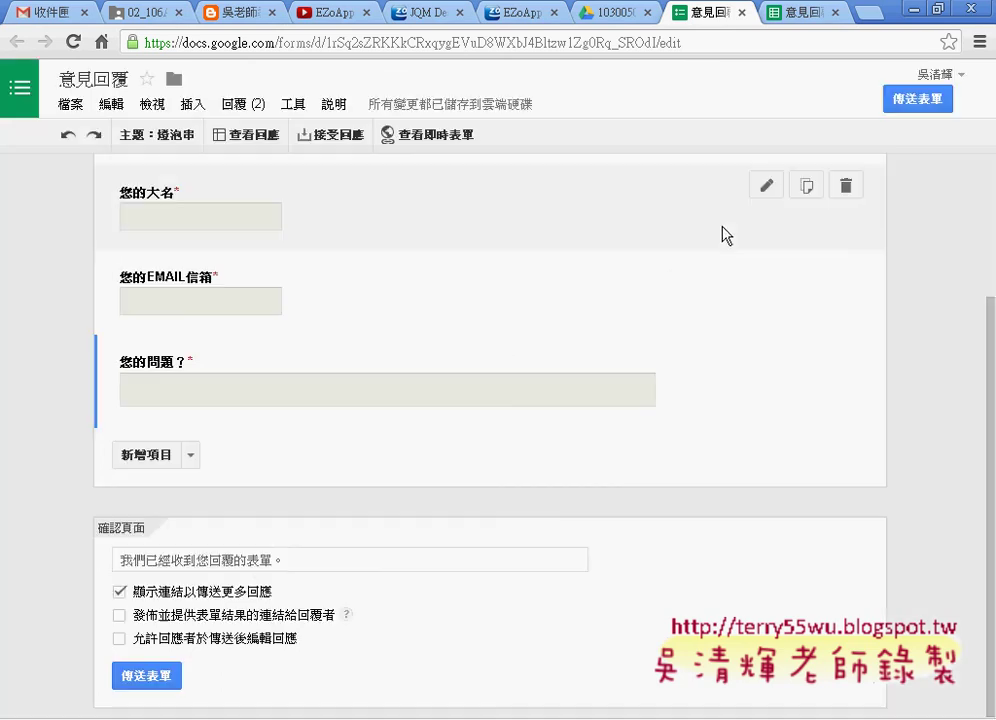